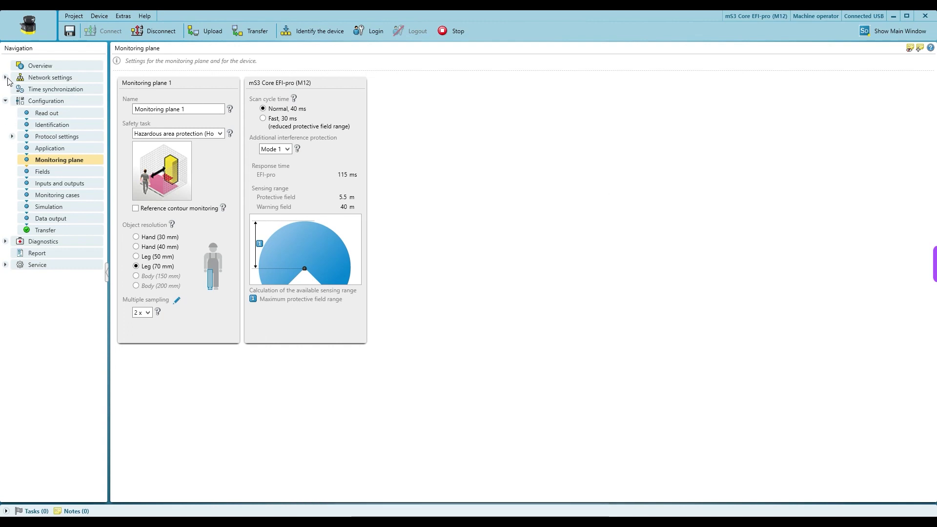
Review the device overview and the configuration's read-out, identification and EFI-pro protocol settings.
left_click(43, 66)
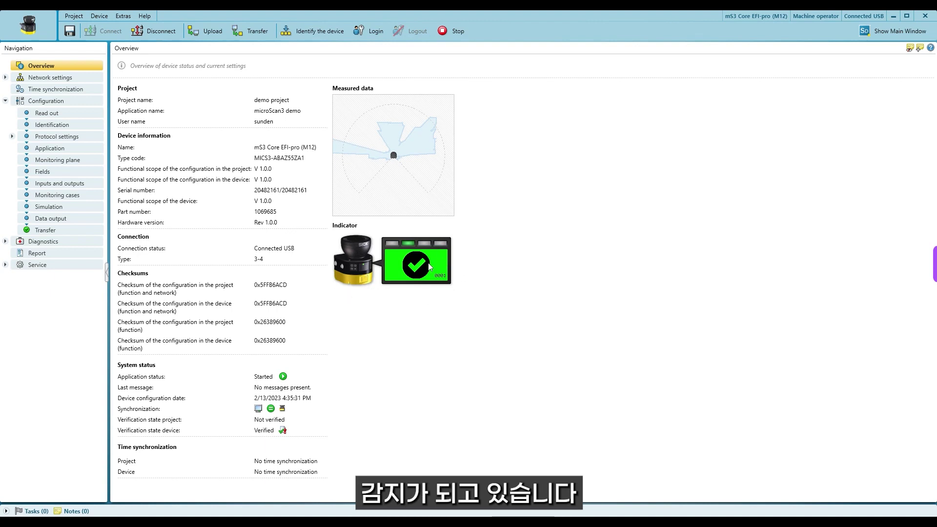
left_click(62, 102)
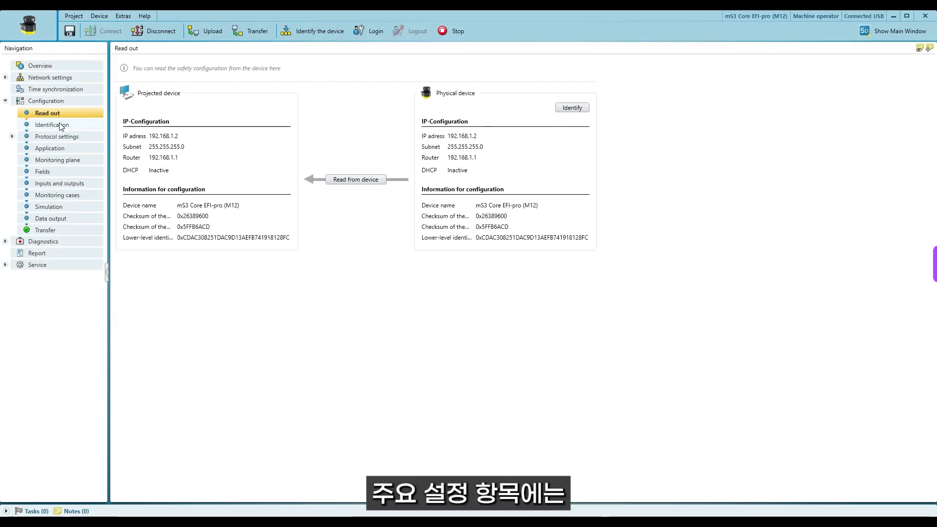
left_click(60, 124)
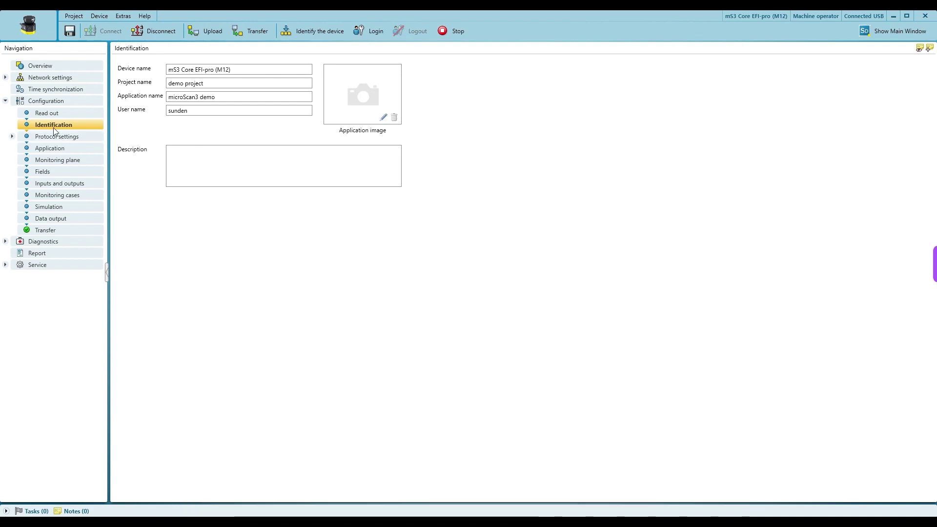
left_click(56, 138)
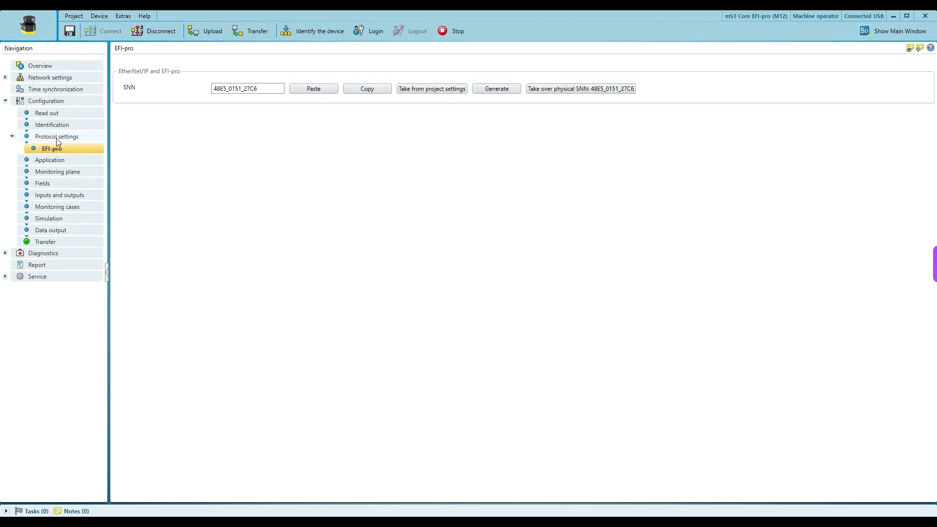
Try the Mobile application type in the application settings and return it to Stationary.
left_click(54, 163)
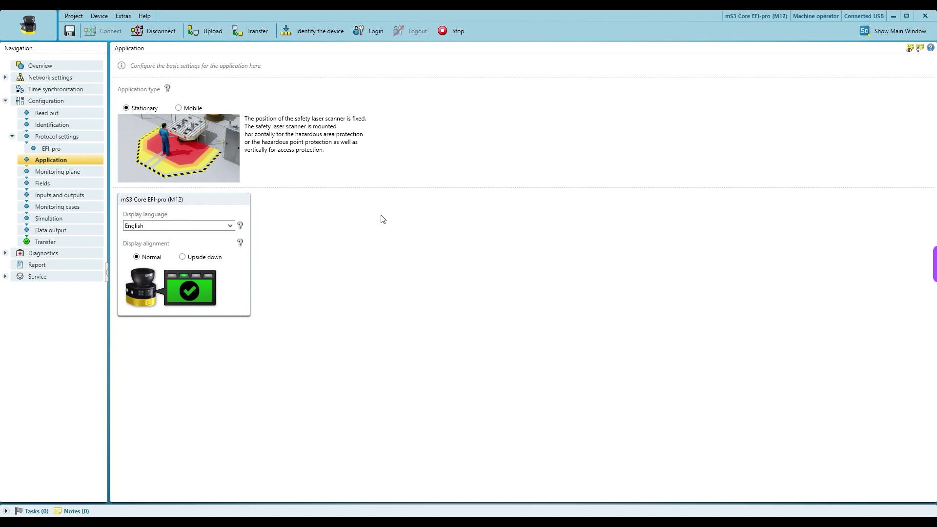
left_click(179, 108)
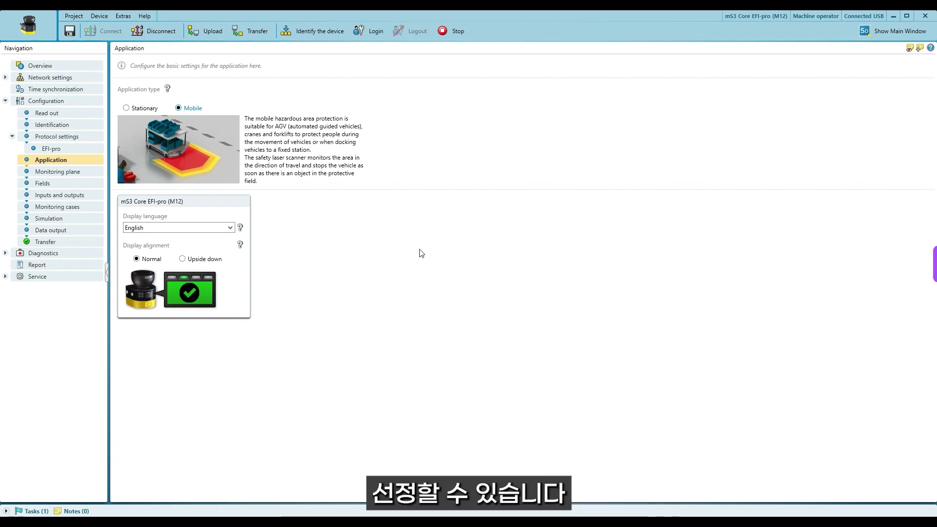
left_click(132, 108)
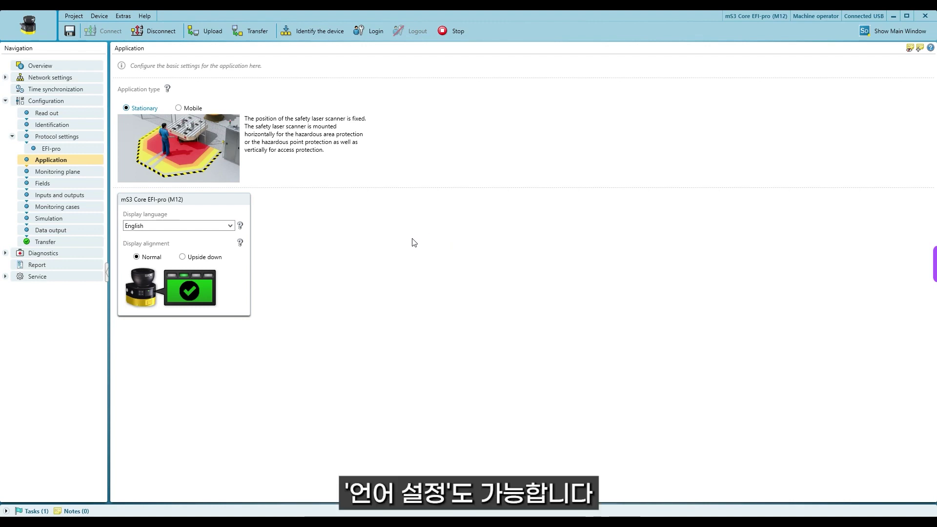
Examine the available display languages, and try the Upside down display alignment before restoring Normal.
left_click(229, 226)
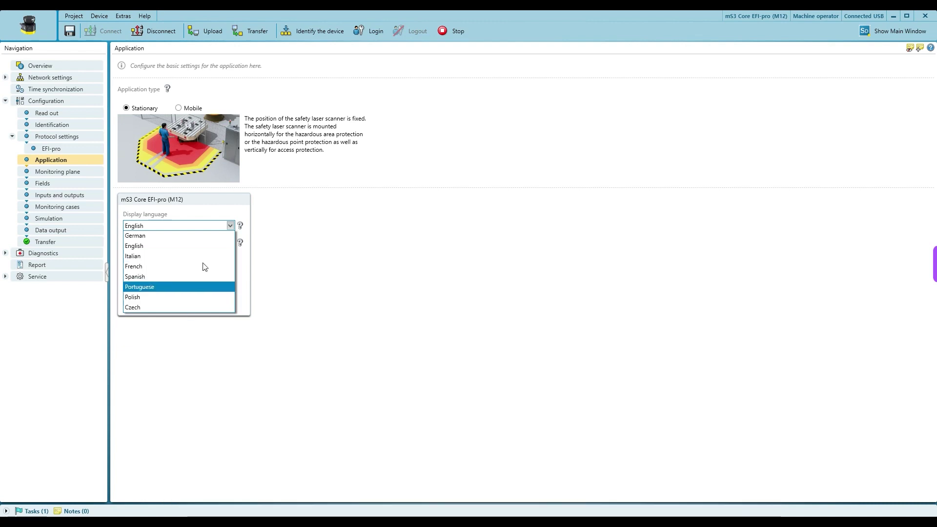
left_click(268, 229)
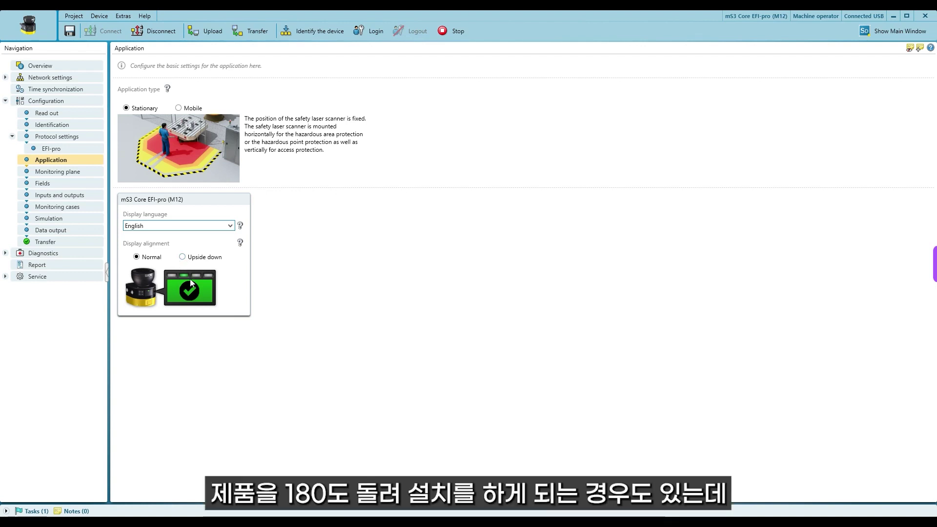
left_click(182, 257)
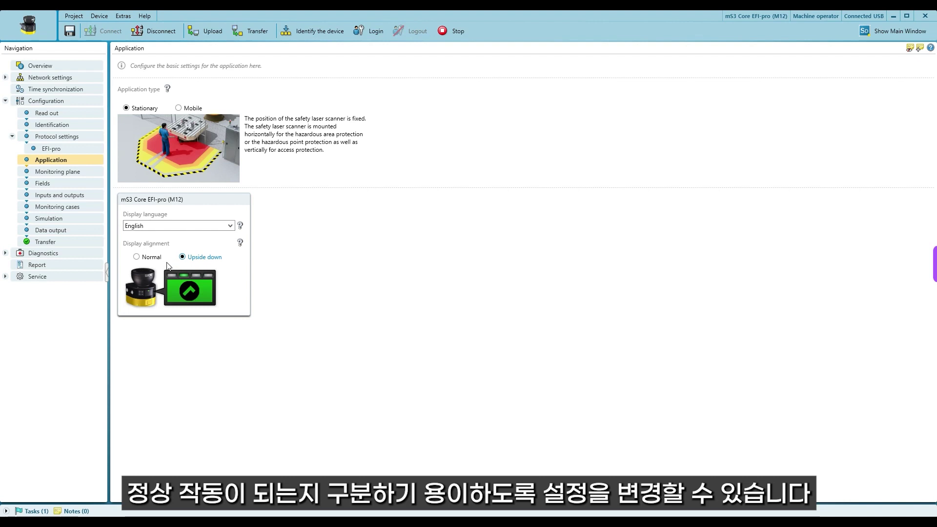
left_click(137, 257)
Set Monitoring plane 1's safety task to Access protection (Vertical), declining typical values and accepting the reference contour mismatch.
left_click(72, 172)
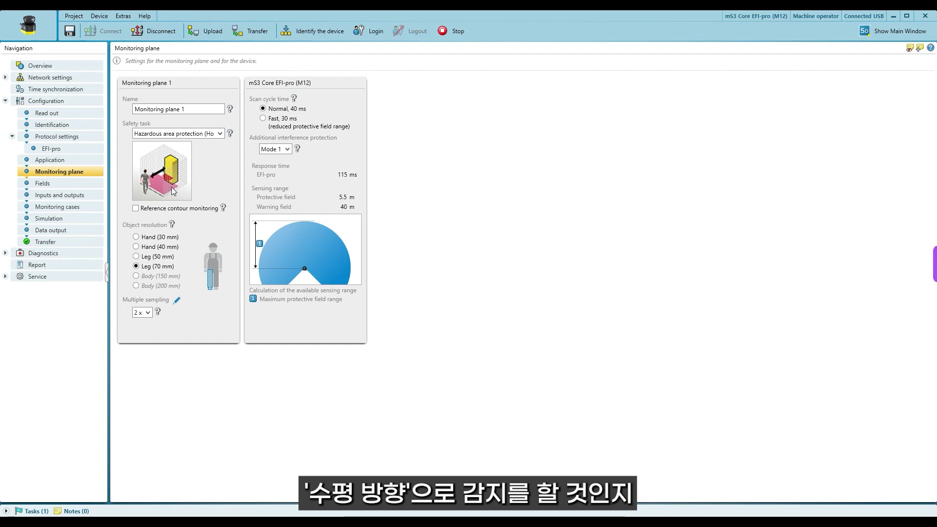
left_click(215, 137)
left_click(205, 153)
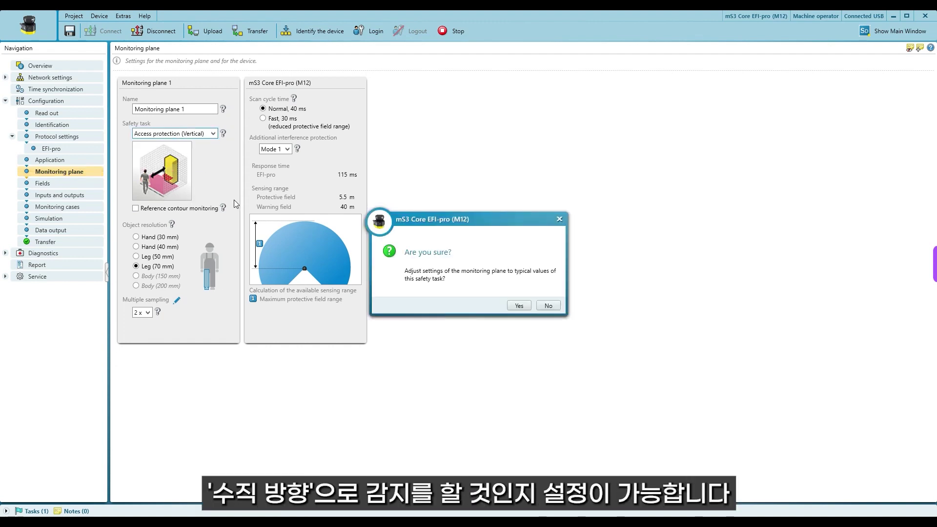
left_click(550, 309)
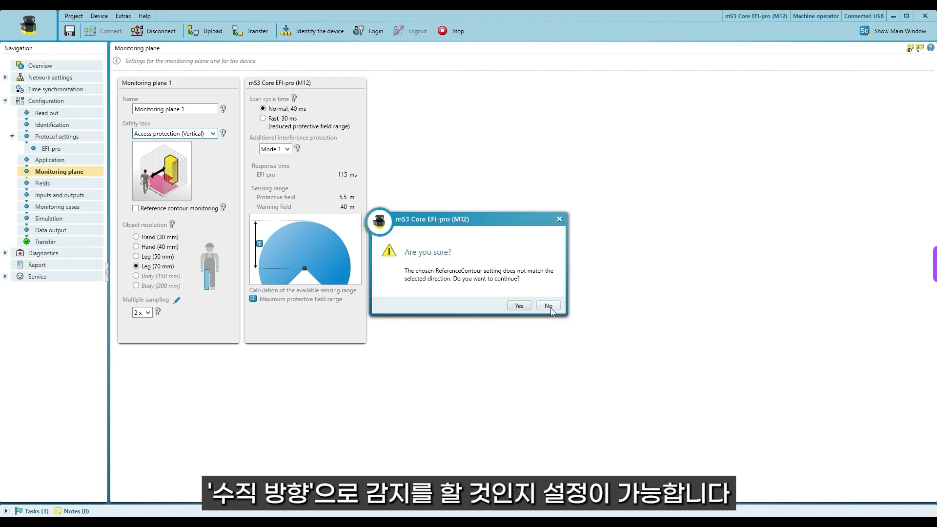
left_click(520, 306)
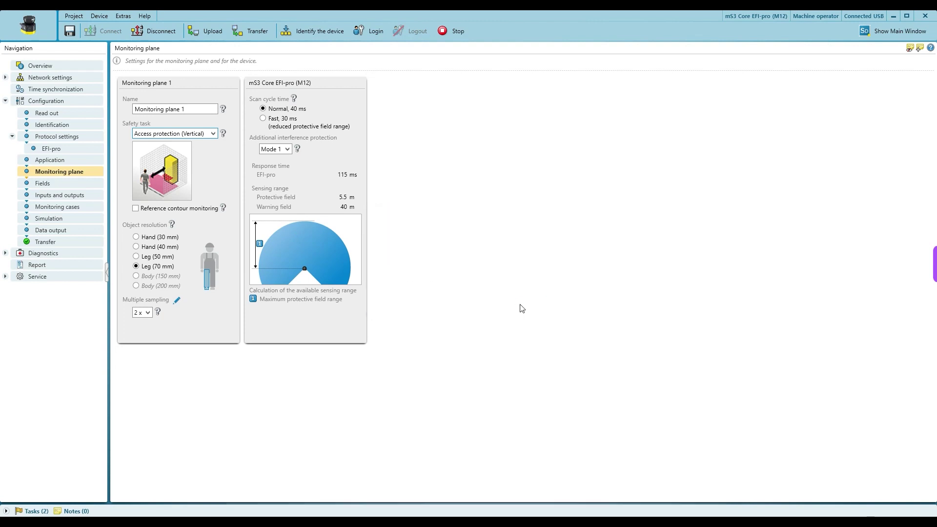
Return the safety task to Hazardous area protection and view the additional interference protection modes, keeping Mode 1.
left_click(213, 133)
left_click(198, 143)
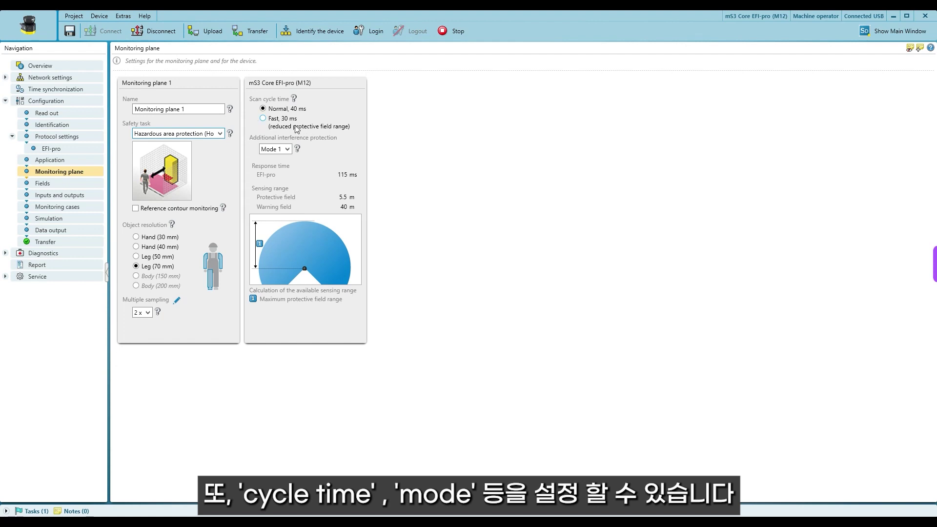
left_click(284, 149)
left_click(289, 151)
Examine the Front Field set's protective field on its own by temporarily hiding its warn field.
left_click(54, 186)
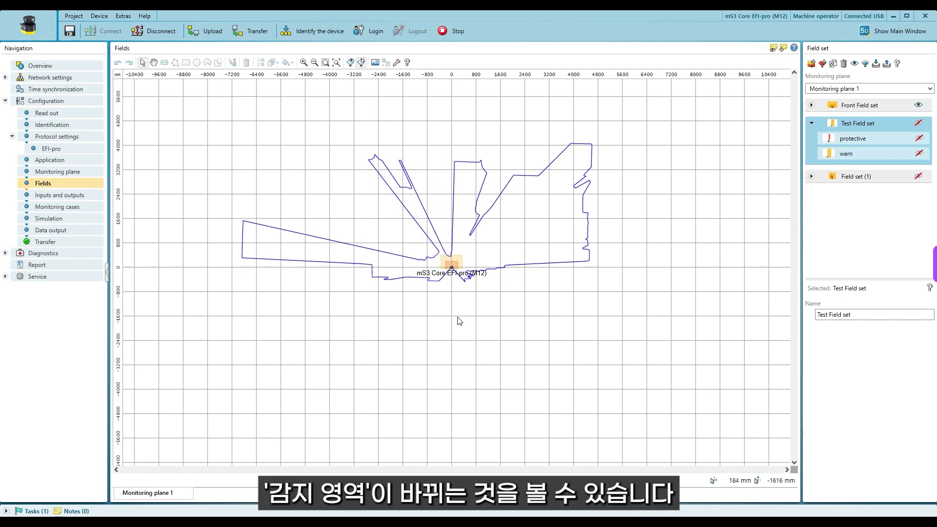
scroll(459, 321, "up", 5)
scroll(559, 277, "down", 2)
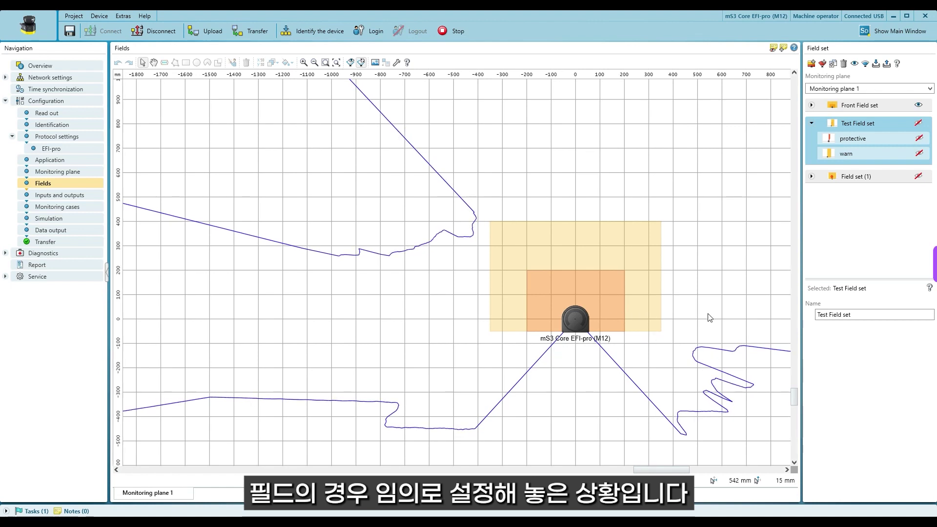
left_click(883, 105)
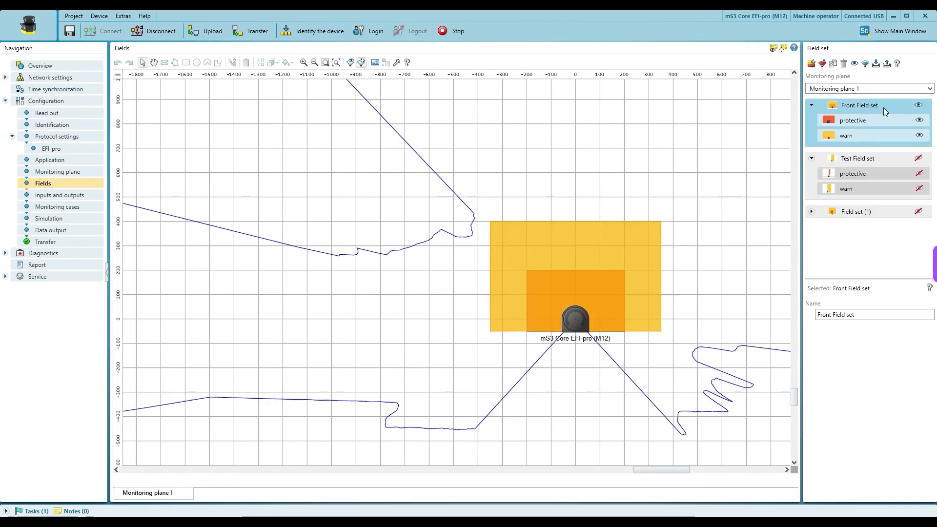
left_click(919, 135)
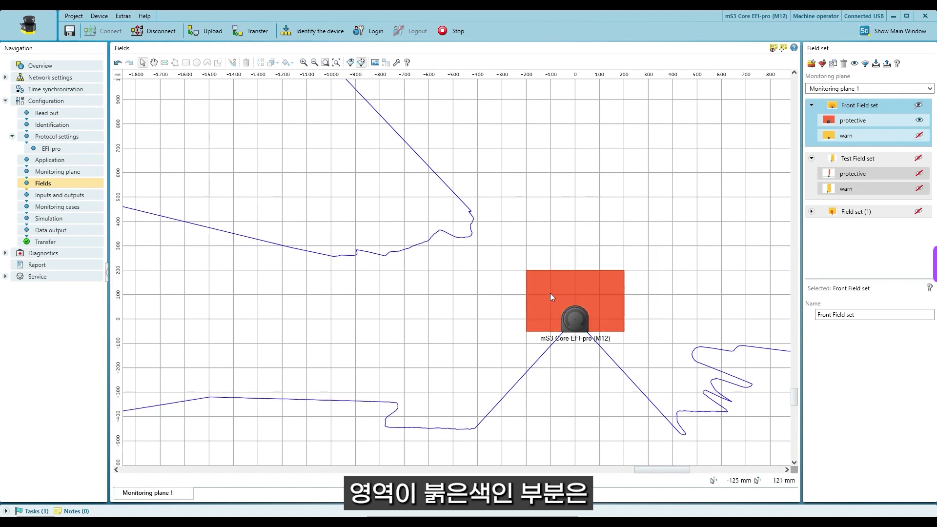
left_click(856, 119)
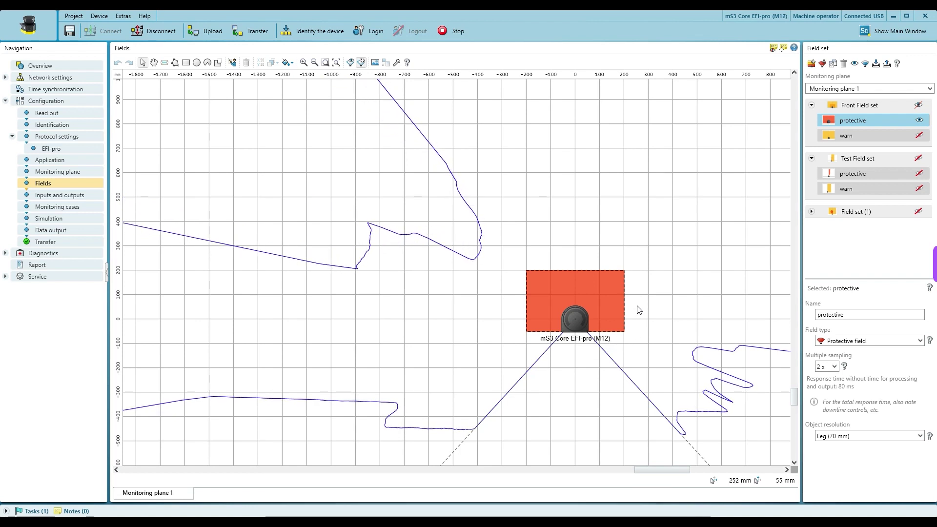
left_click(920, 137)
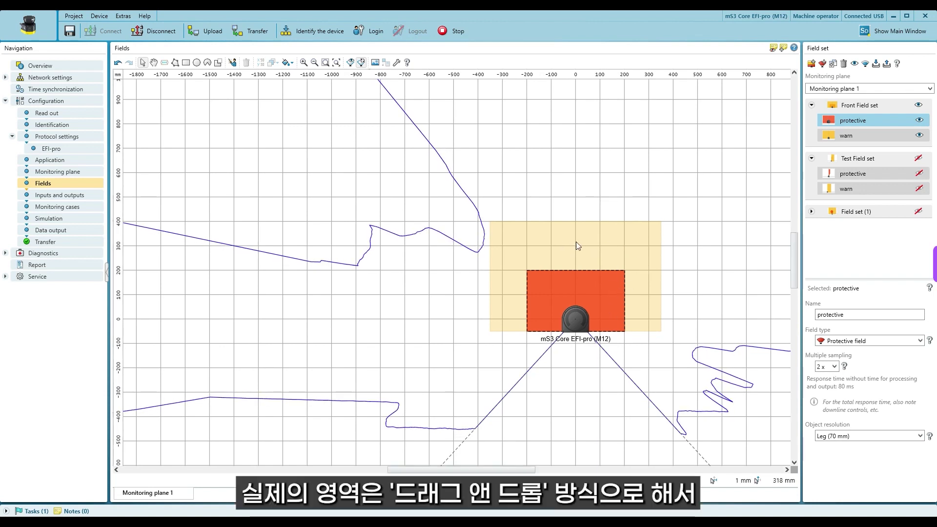
Draw a rectangle of about 480 by 480 mm in the Front Field set's protective field and delete it.
left_click(186, 62)
mouse_move(339, 171)
left_mouse_down()
mouse_move(383, 277)
mouse_move(458, 289)
left_mouse_up()
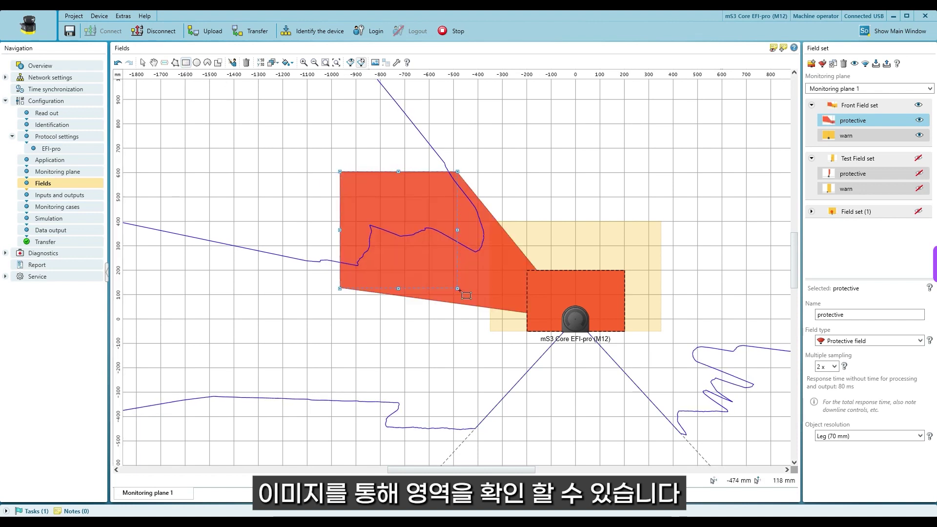
key("Escape")
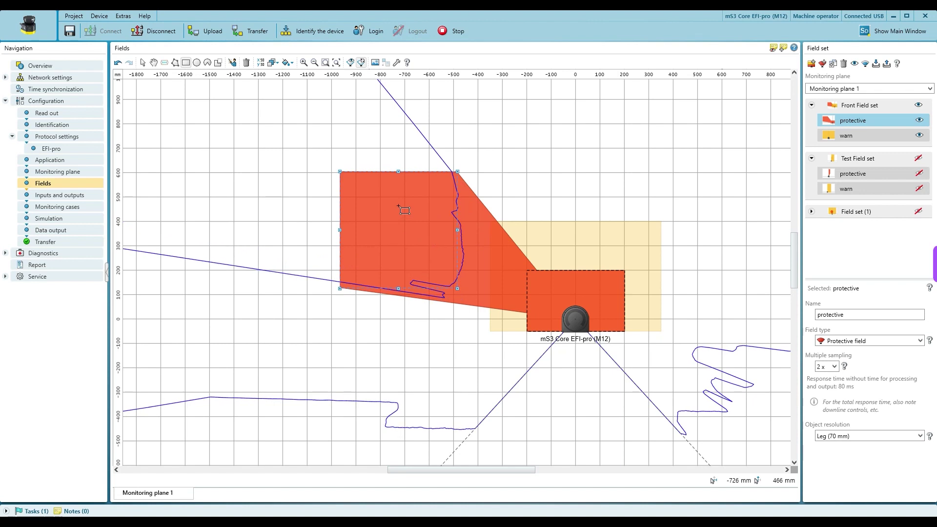
key("Delete")
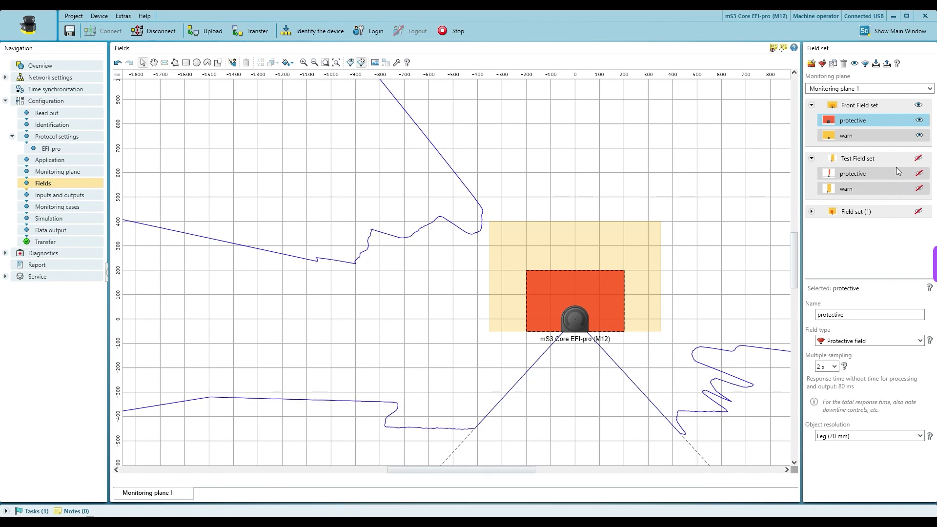
Compare the Test Field set with the Front Field set by toggling their visibility, and select the Test Field set's protective field.
left_click(919, 158)
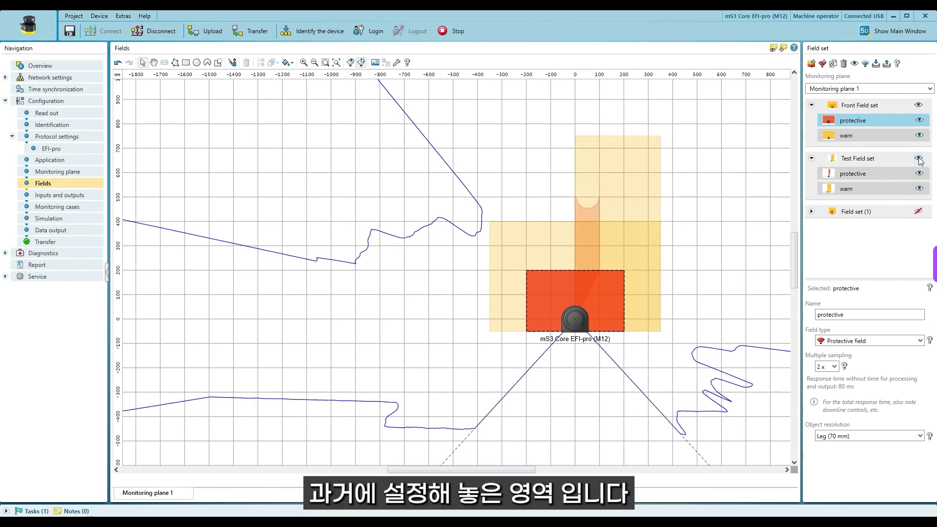
left_click(919, 159)
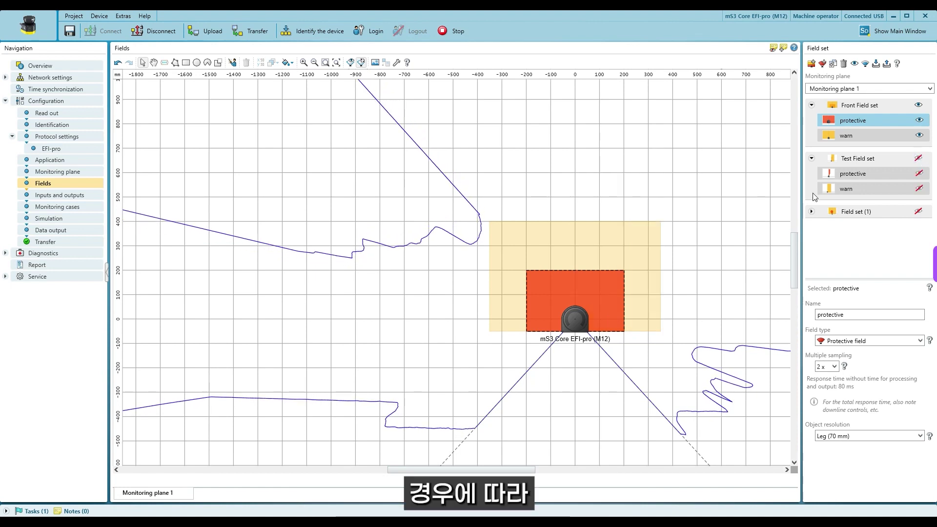
left_click(919, 159)
left_click(919, 105)
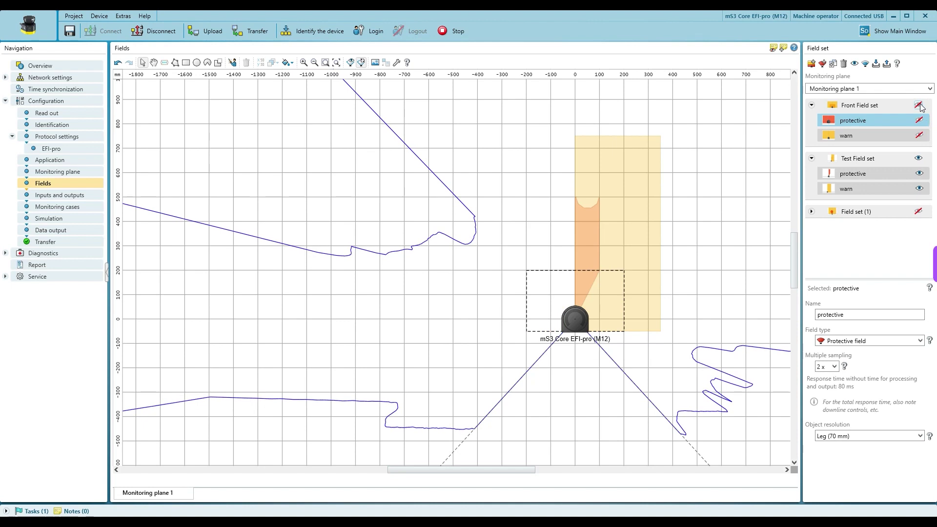
left_click(846, 176)
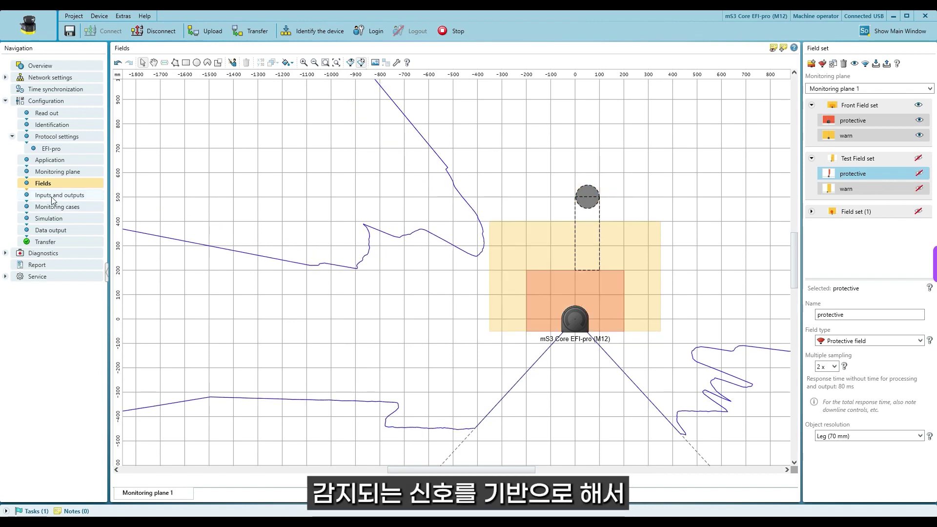
Try to assign the Test Field set to Monitoring case table 1 in the monitoring cases.
left_click(54, 195)
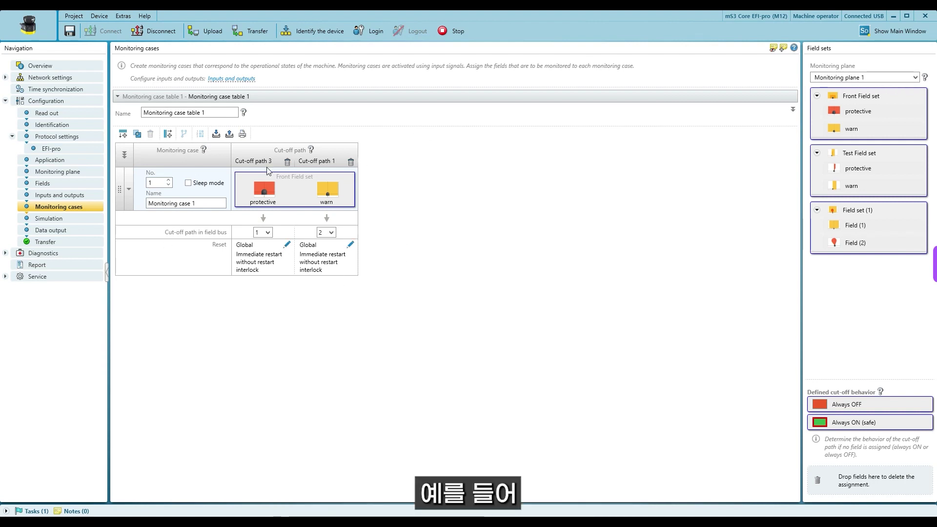
left_click_drag(888, 157, 398, 190)
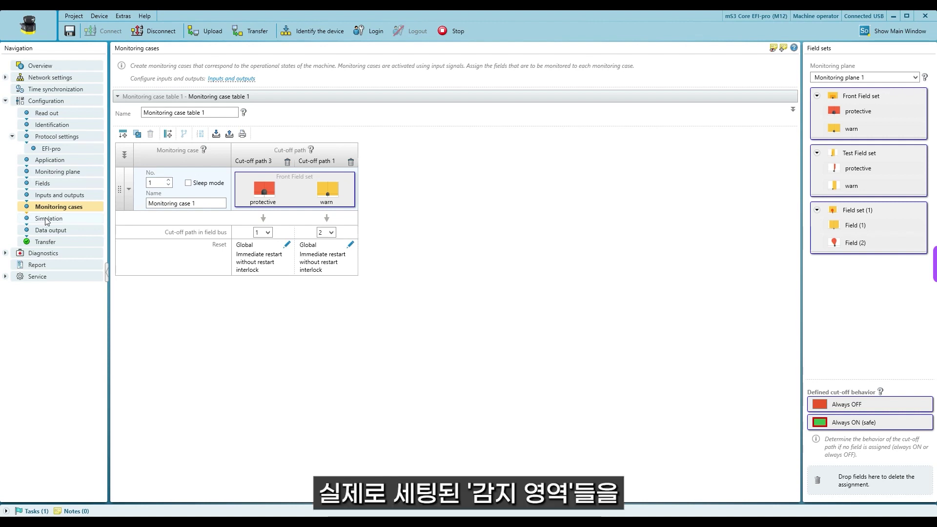
Simulate an object detection in the warning field of Monitoring case 1, and hide the warning field from the simulation display.
left_click(47, 219)
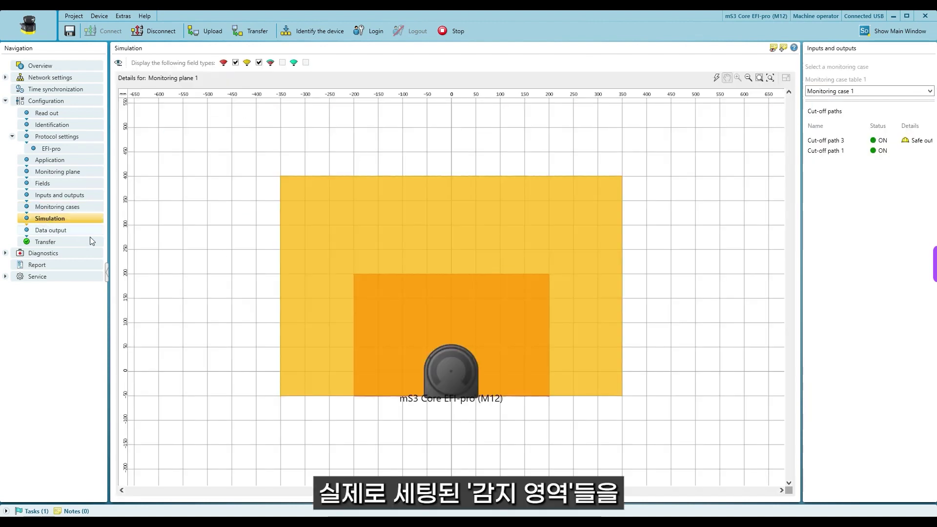
scroll(502, 269, "down", 1)
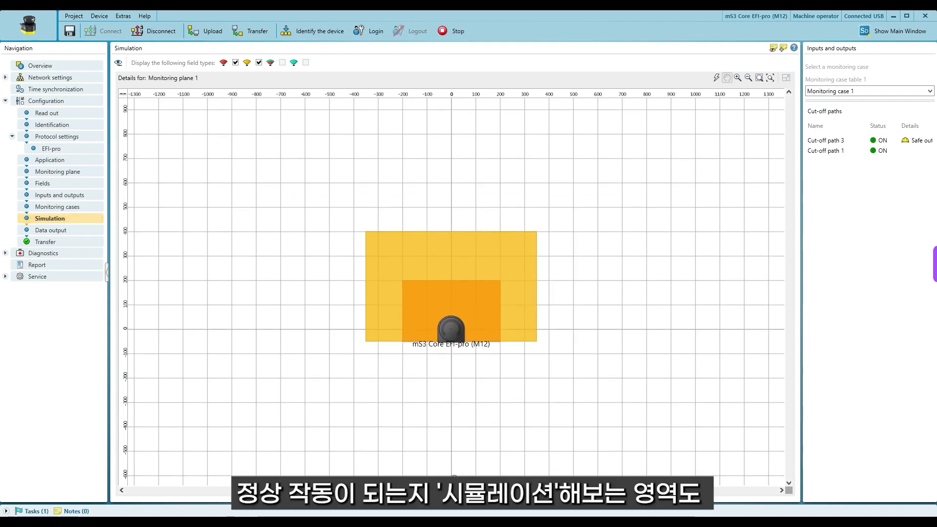
left_click(717, 78)
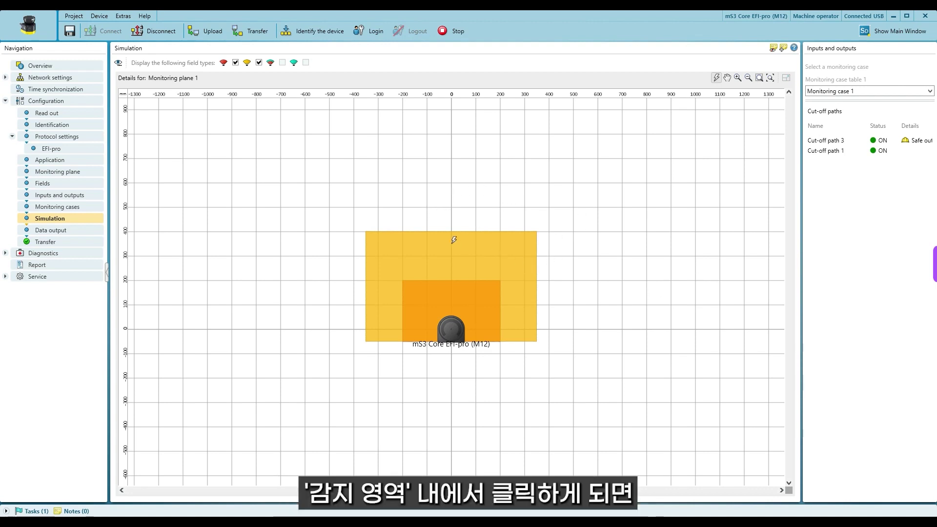
left_click(467, 246)
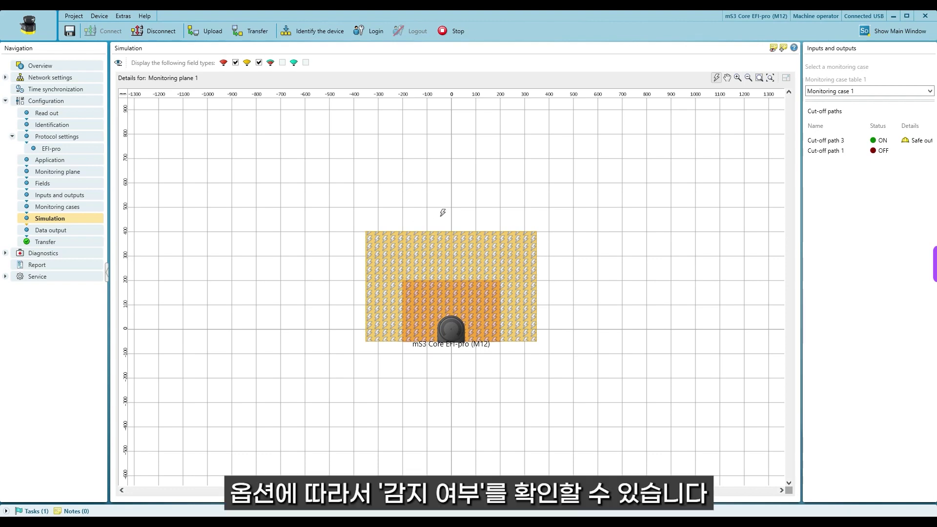
left_click(259, 63)
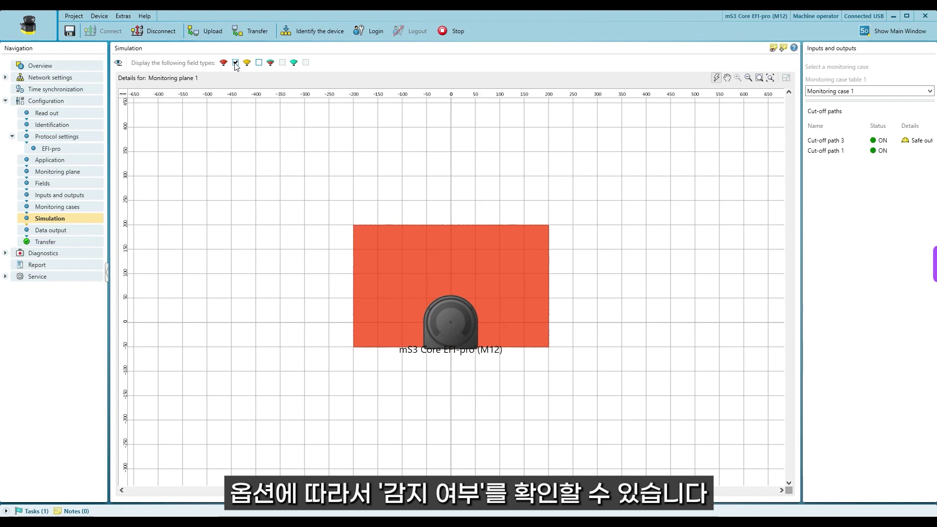
Simulate an object detection in the protective field of Monitoring case 1, and show the warning field in the simulation display again.
left_click(447, 235)
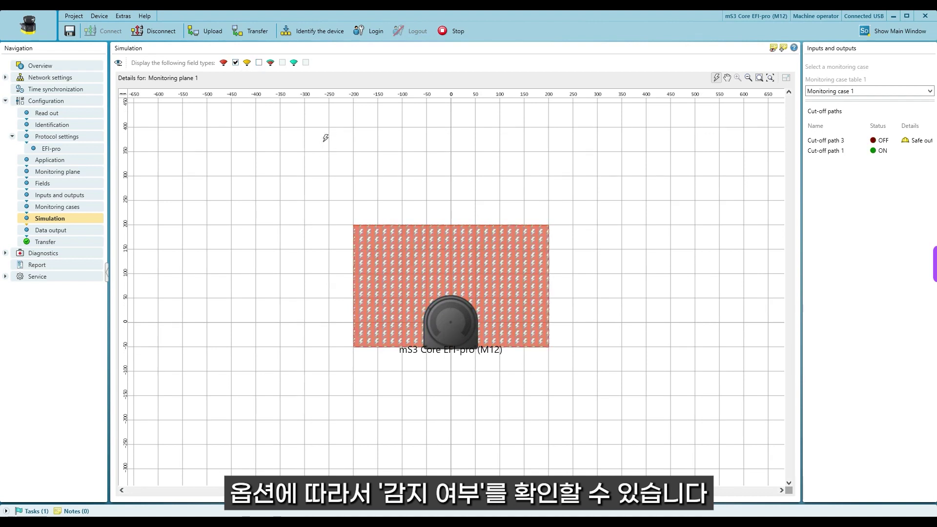
left_click(259, 63)
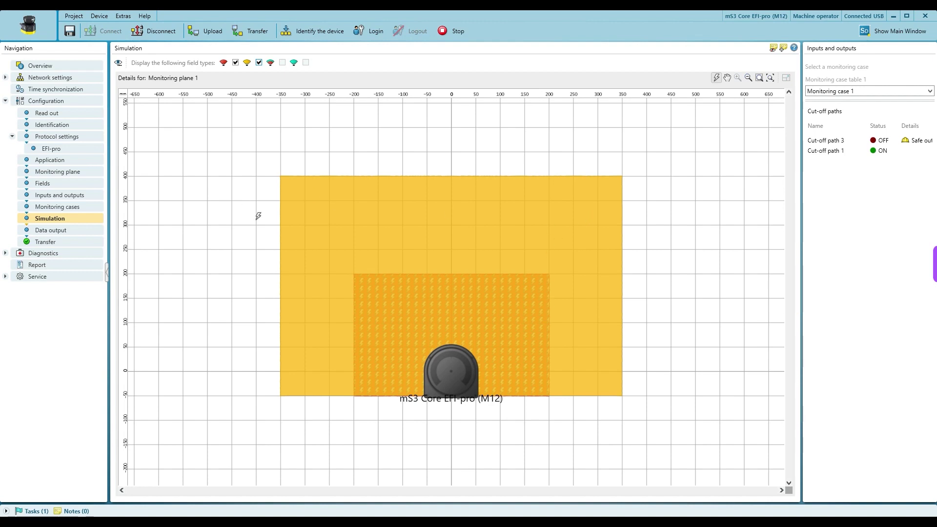
View the data output settings, and start transferring the configuration to the device, agreeing to transfer even with identical checksums.
left_click(47, 233)
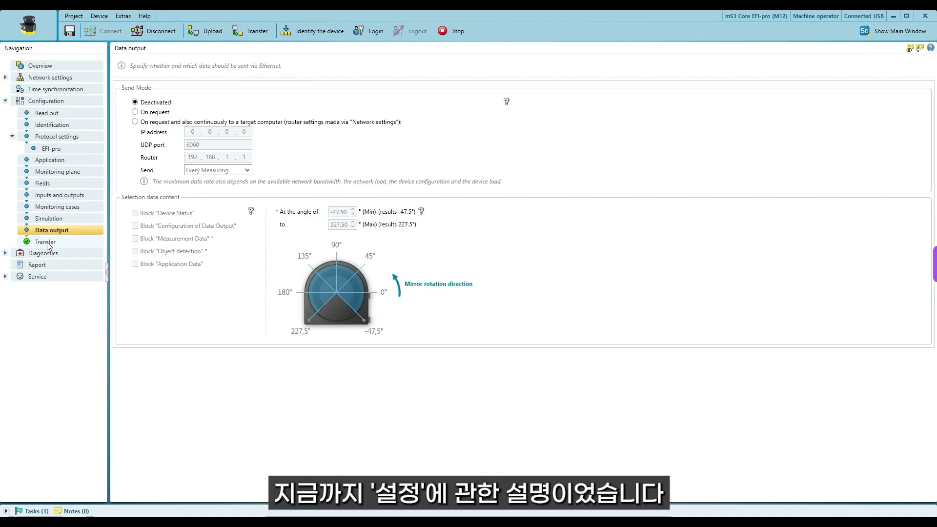
left_click(48, 242)
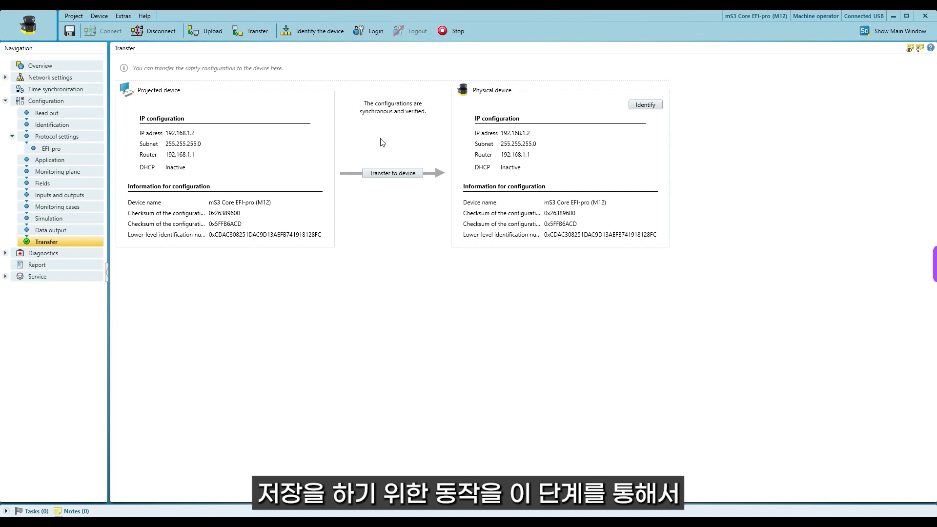
left_click(390, 175)
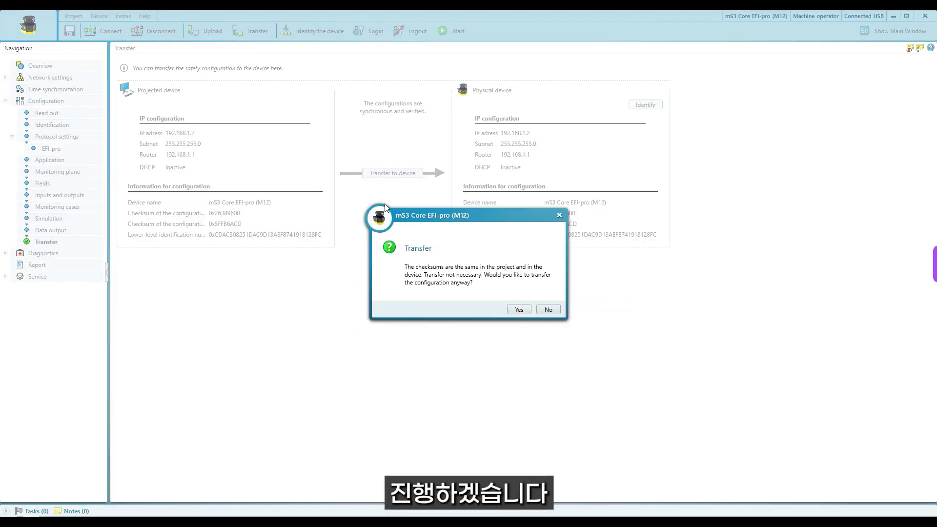
left_click(519, 309)
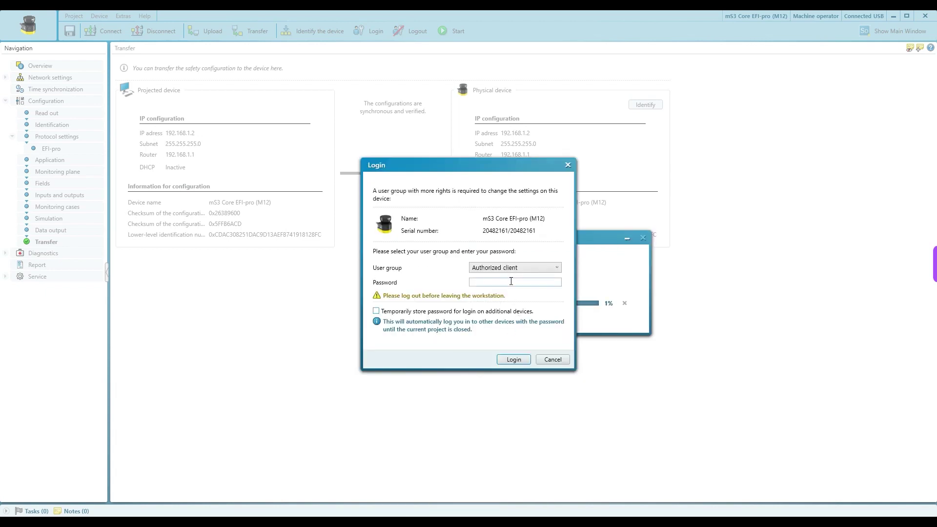
Log in as Authorized client with the account password to complete the transfer, and start the device in test mode.
left_click(512, 282)
type("**********")
key("Return")
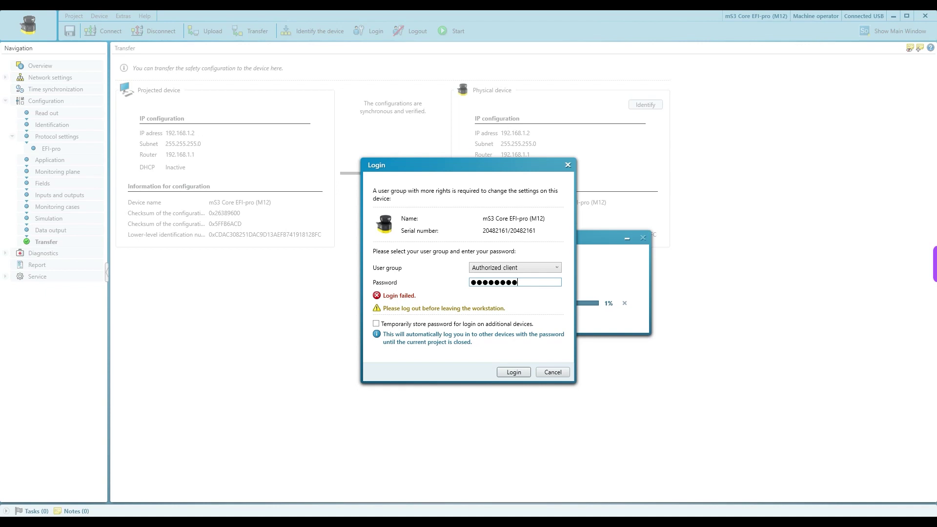
key("Return")
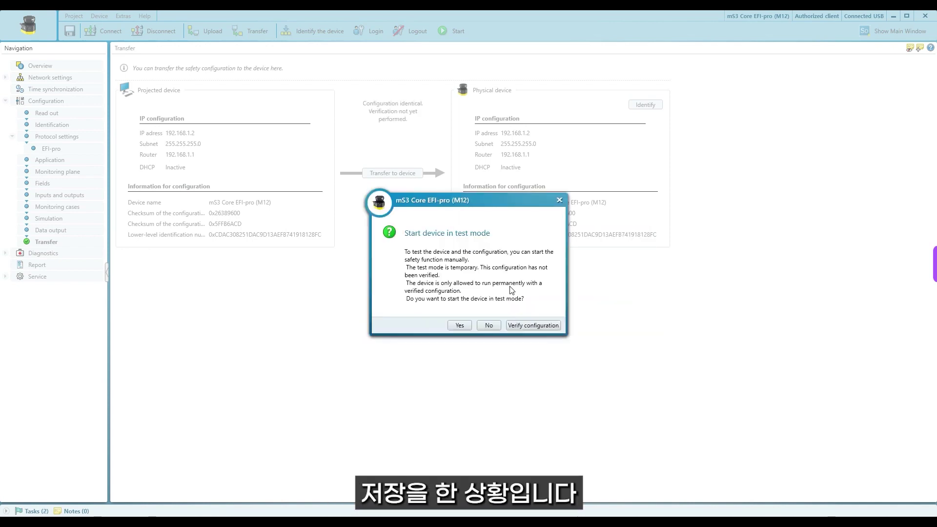
left_click(460, 324)
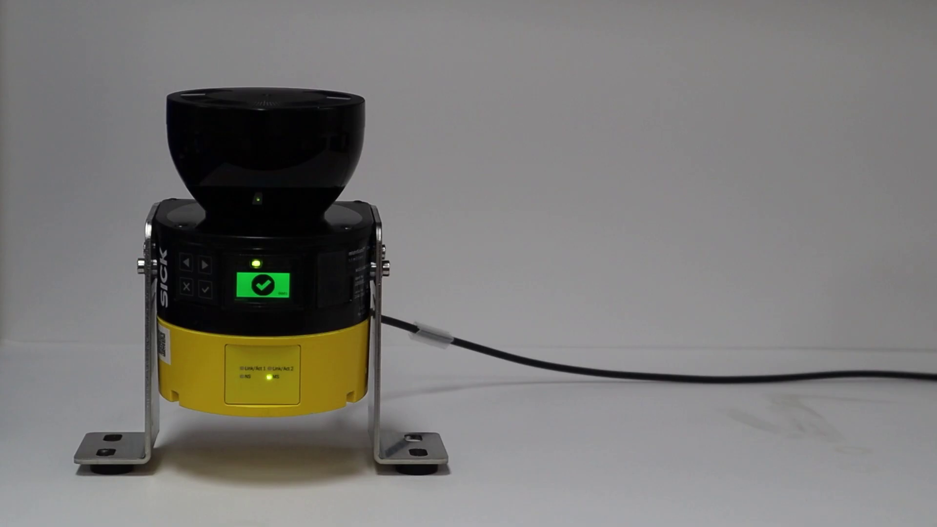